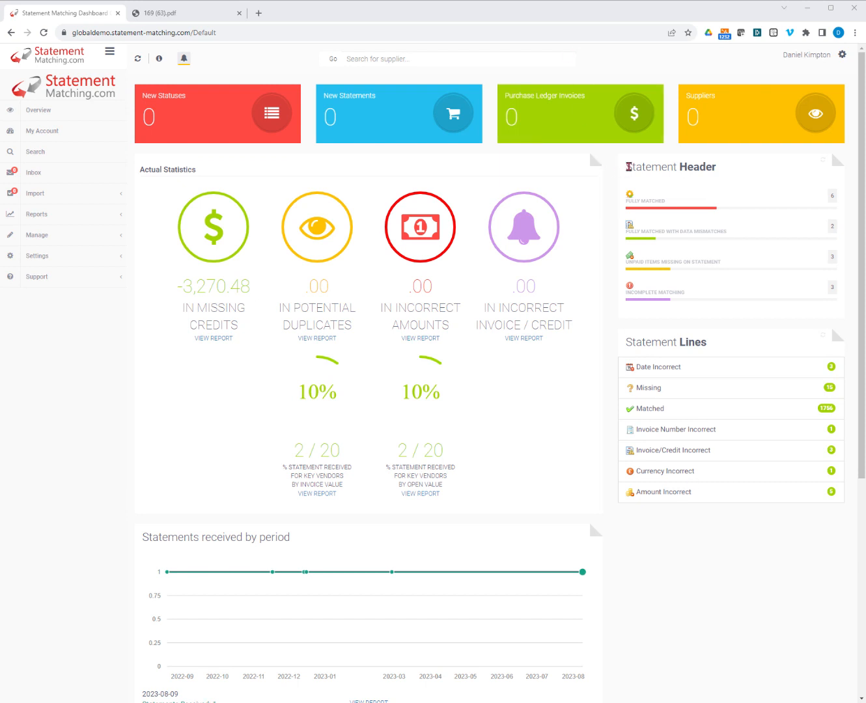
Examine the matching categories in the dashboard's Statement Header and Statement Lines summaries.
{"action": "left_click_drag", "start_coordinate": [630, 166], "coordinate": [722, 167]}
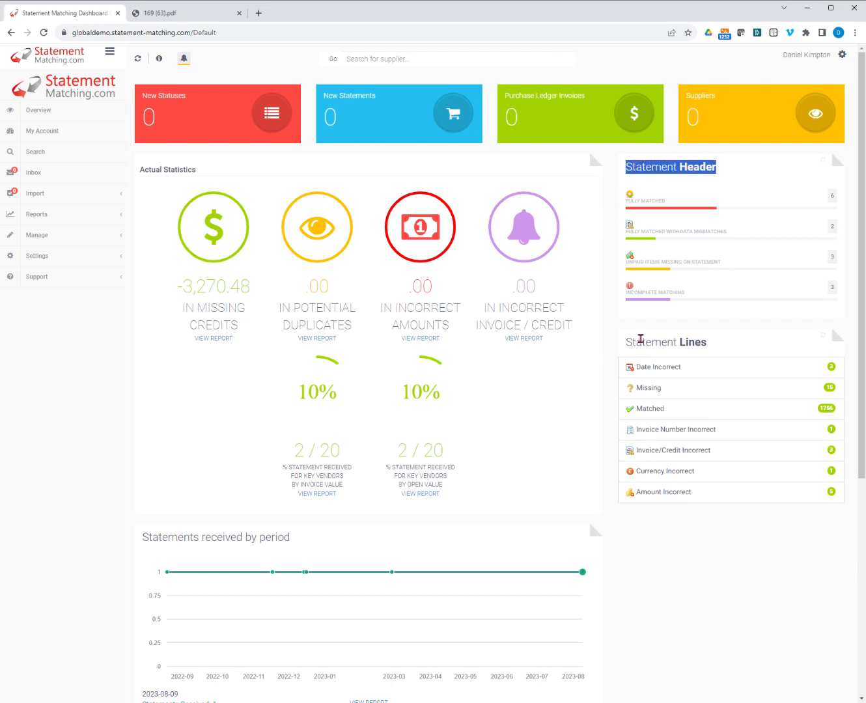
{"action": "left_click_drag", "start_coordinate": [626, 342], "coordinate": [712, 329]}
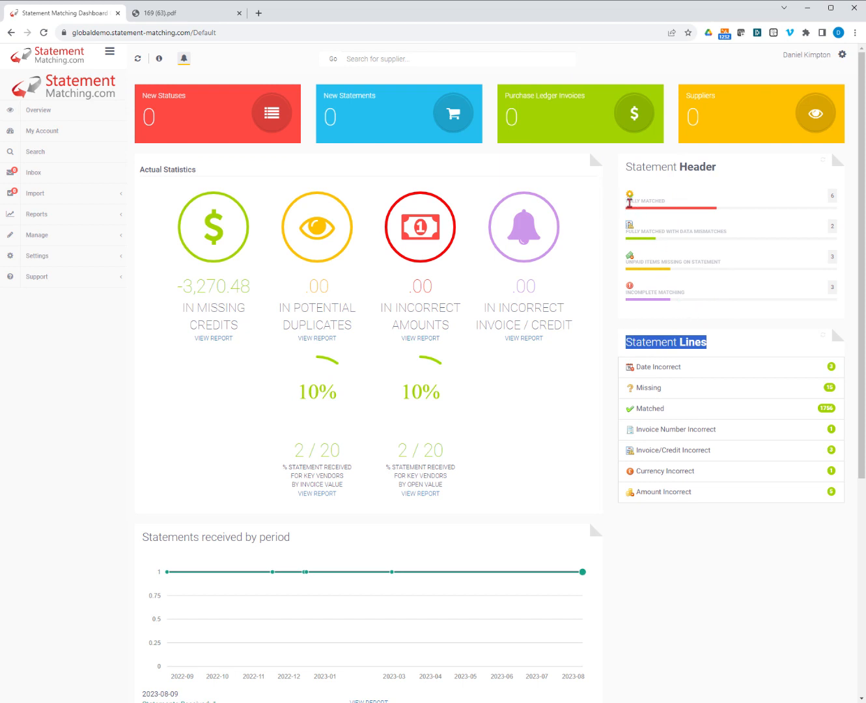
{"action": "left_click", "coordinate": [631, 203]}
{"action": "left_click_drag", "start_coordinate": [632, 202], "coordinate": [669, 196]}
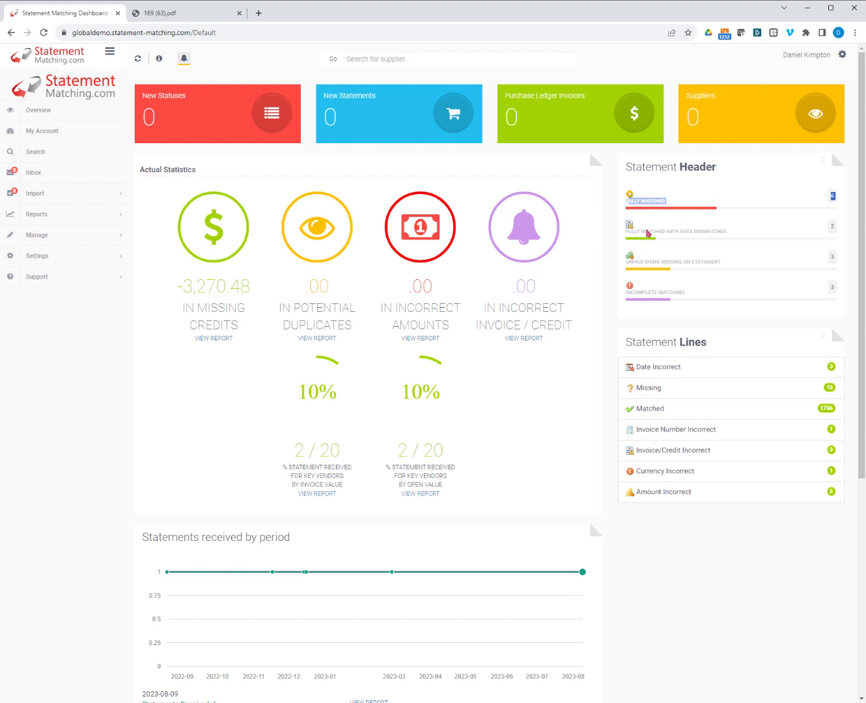
{"action": "left_click", "coordinate": [630, 234]}
{"action": "left_click_drag", "start_coordinate": [631, 235], "coordinate": [723, 235]}
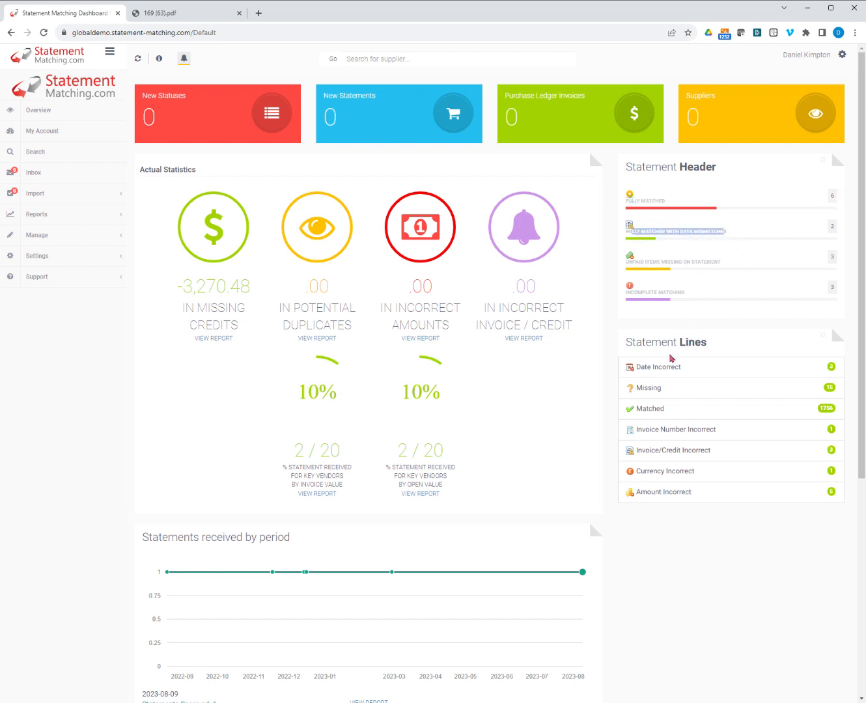
{"action": "left_click_drag", "start_coordinate": [639, 368], "coordinate": [675, 367]}
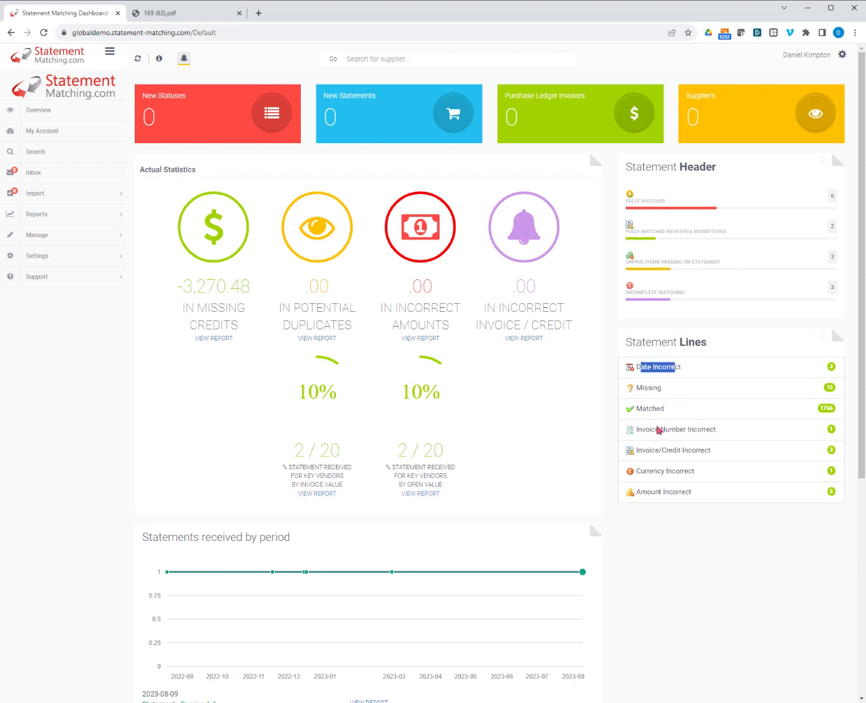
{"action": "left_click_drag", "start_coordinate": [643, 429], "coordinate": [697, 428]}
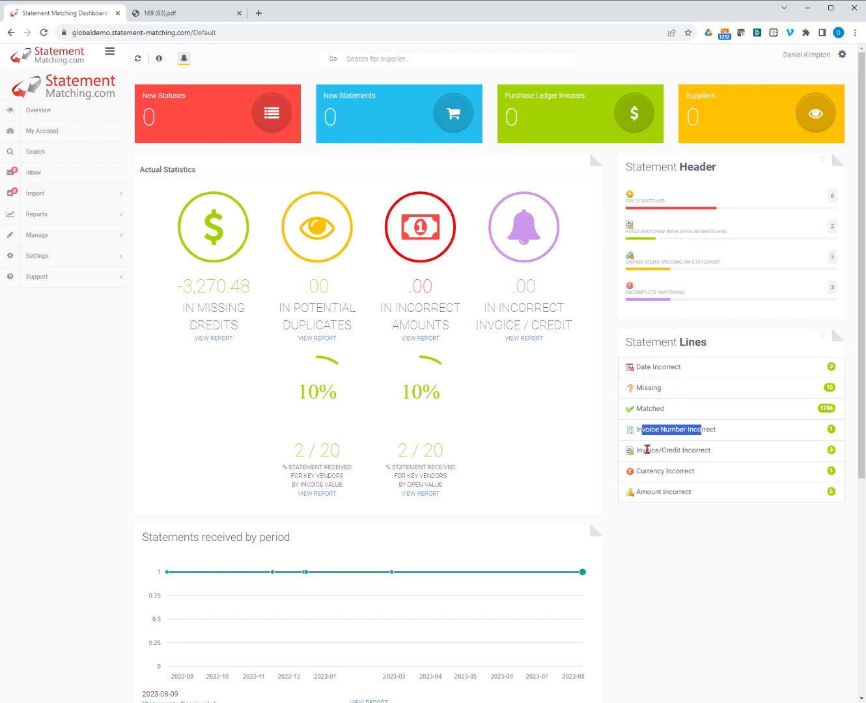
{"action": "left_click_drag", "start_coordinate": [642, 450], "coordinate": [709, 453]}
{"action": "left_click_drag", "start_coordinate": [645, 471], "coordinate": [685, 493]}
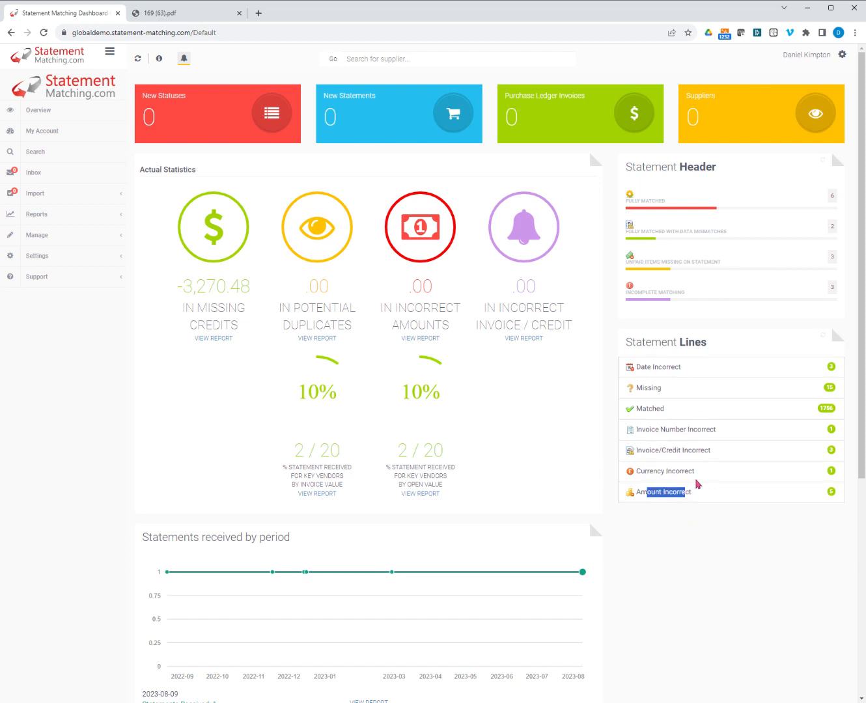
{"action": "left_click", "coordinate": [675, 519]}
{"action": "left_click_drag", "start_coordinate": [635, 262], "coordinate": [692, 269]}
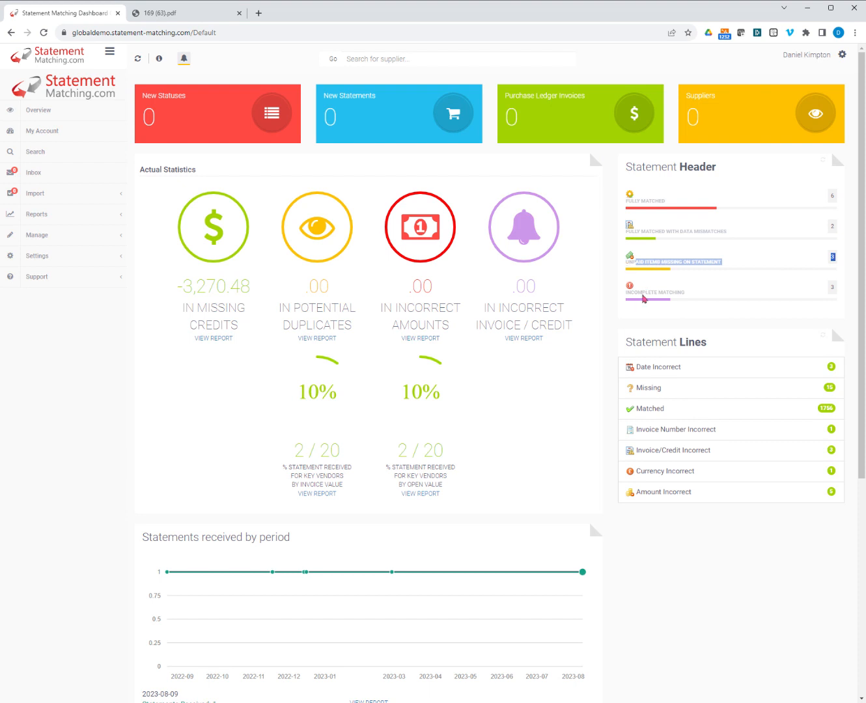
{"action": "left_click_drag", "start_coordinate": [627, 291], "coordinate": [673, 302]}
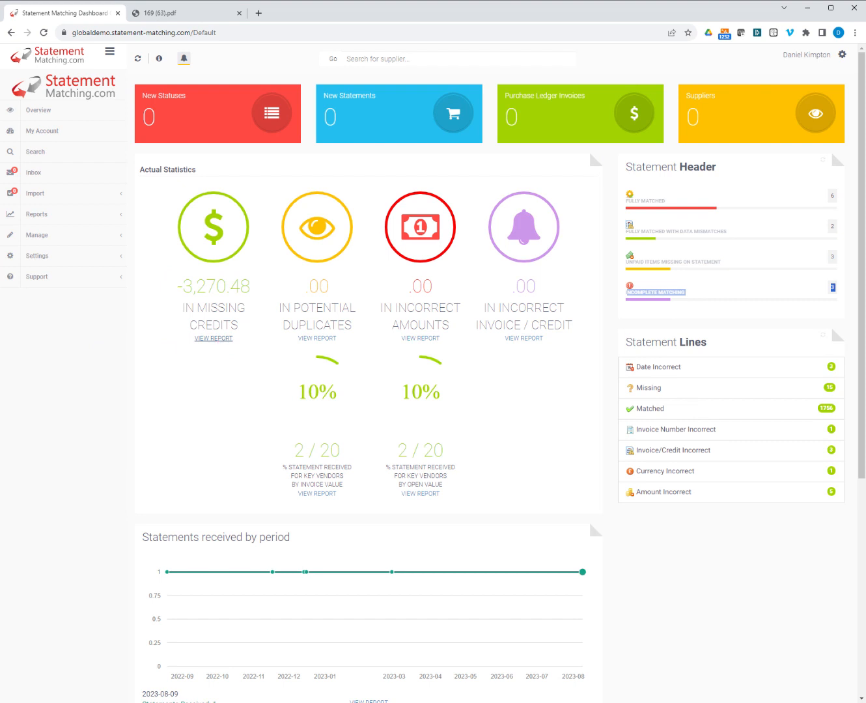
Open the Missing Credits report and view the McAlister Fuel Injection LLC statement from its missing credit line.
{"action": "left_click", "coordinate": [216, 339]}
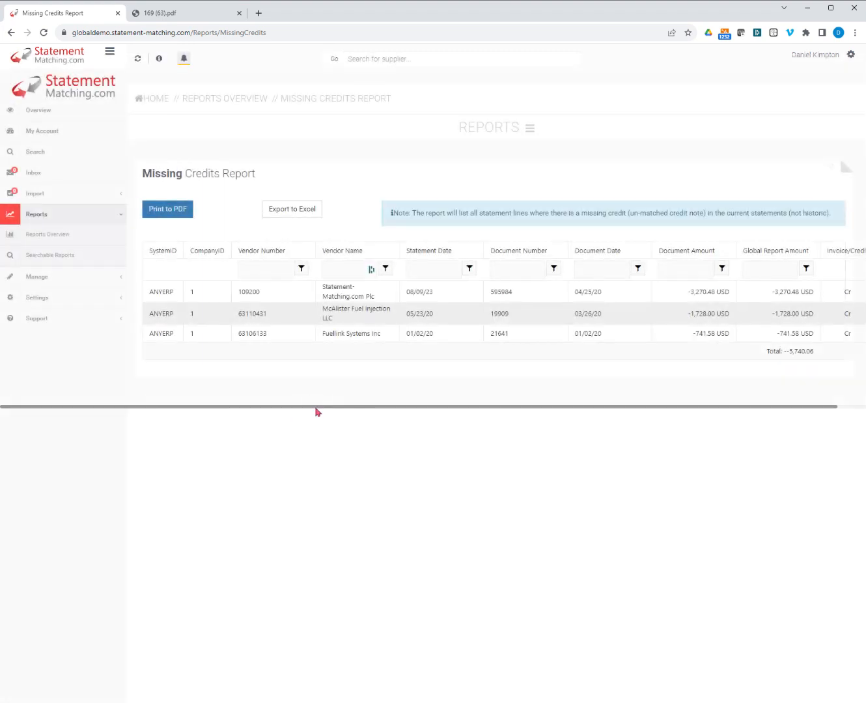
{"action": "left_click_drag", "start_coordinate": [317, 409], "coordinate": [403, 408]}
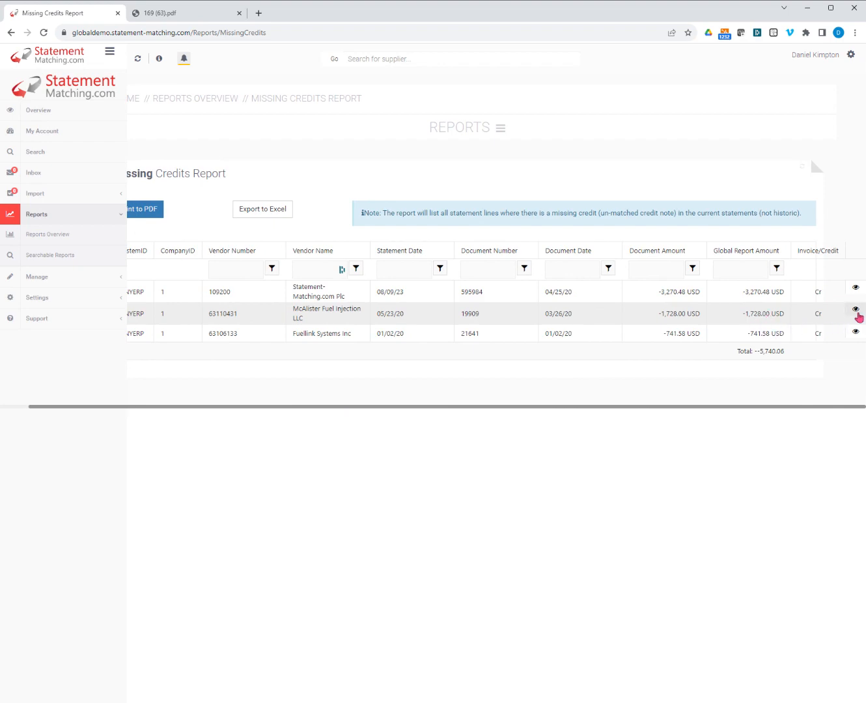
{"action": "left_click", "coordinate": [856, 311]}
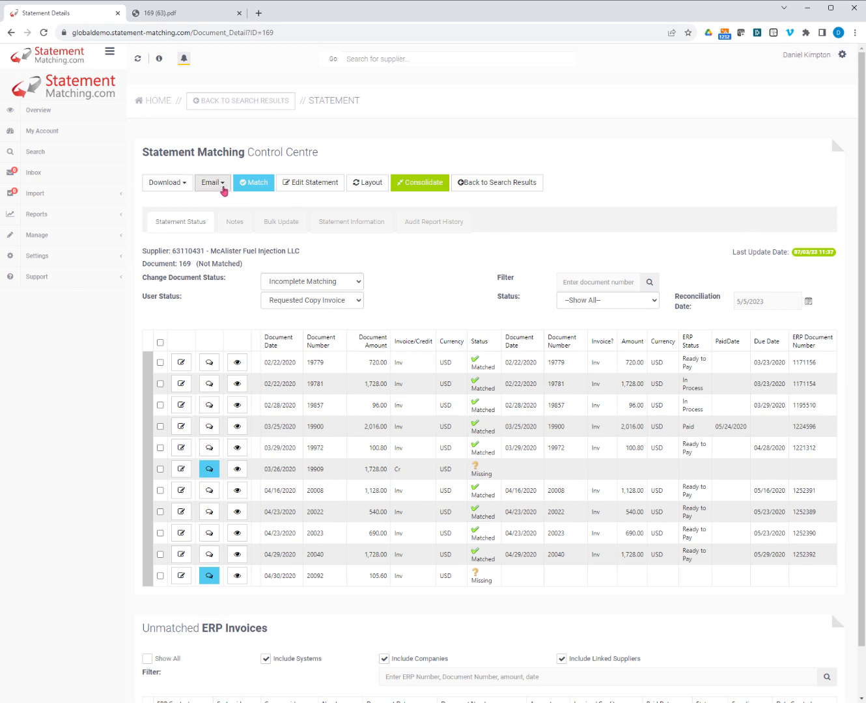
Review the Email Vendor form for this statement, including its sender and recipient fields, and close it without sending.
{"action": "left_click", "coordinate": [222, 187]}
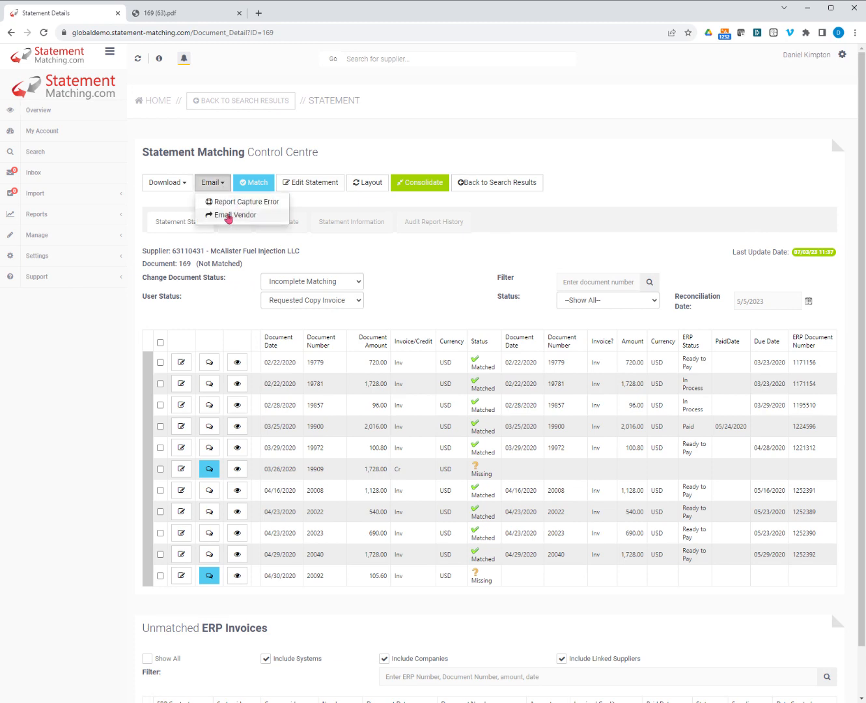
{"action": "left_click", "coordinate": [227, 217]}
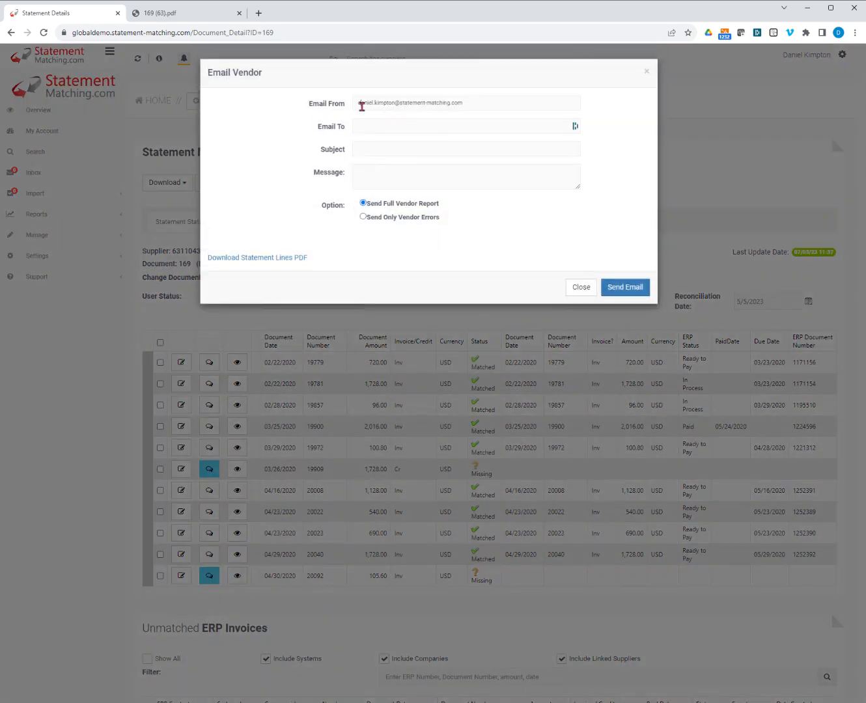
{"action": "left_click_drag", "start_coordinate": [360, 104], "coordinate": [473, 103]}
{"action": "left_click", "coordinate": [324, 146]}
{"action": "left_click", "coordinate": [380, 130]}
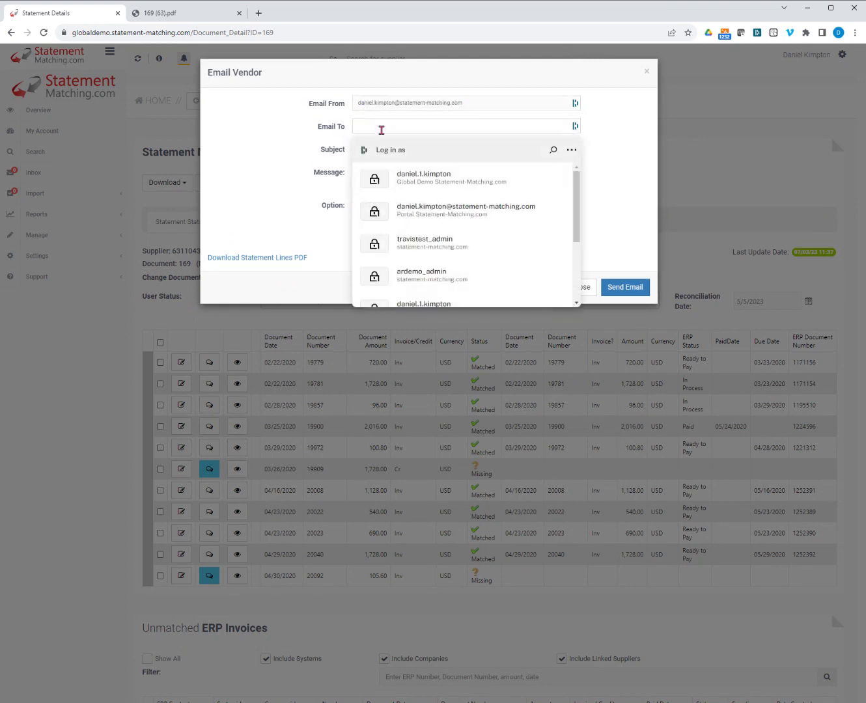
{"action": "left_click", "coordinate": [284, 164]}
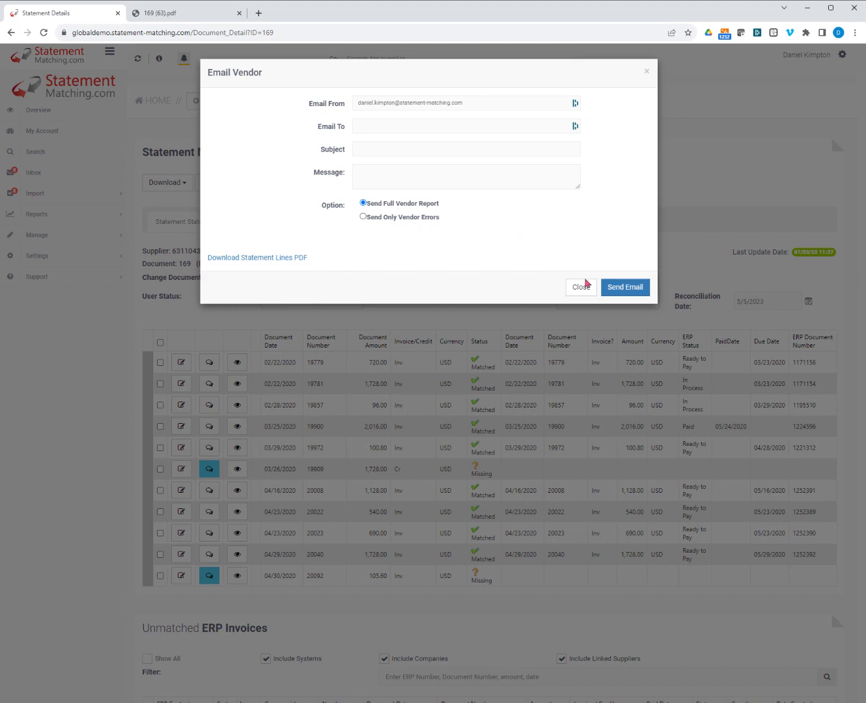
{"action": "left_click", "coordinate": [581, 290]}
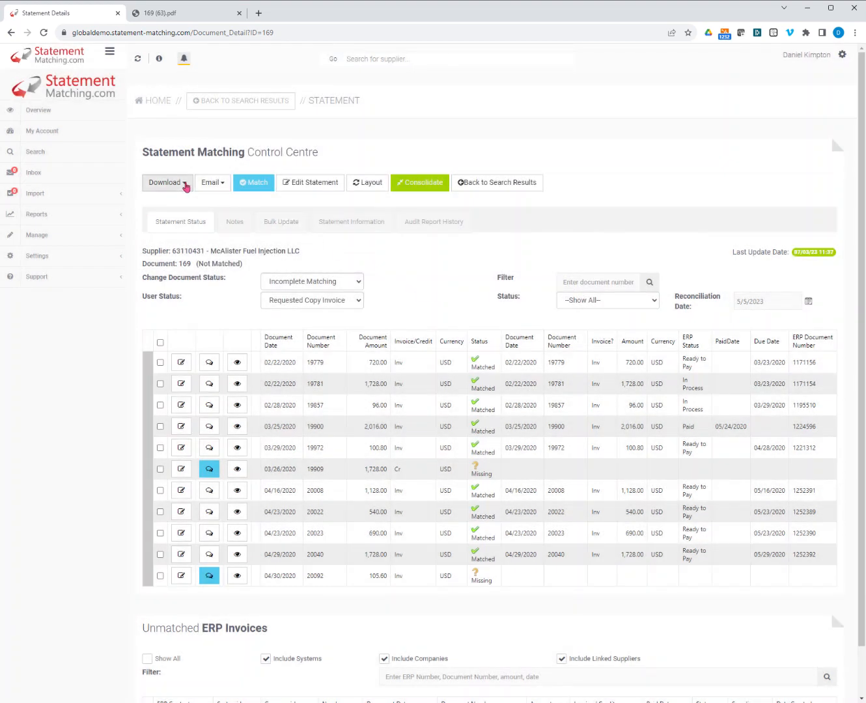
Review the statement's download options and examine the vendor comments, statuses, due dates and payment reference in the 169 (63).pdf reconciliation audit report.
{"action": "left_click", "coordinate": [185, 184]}
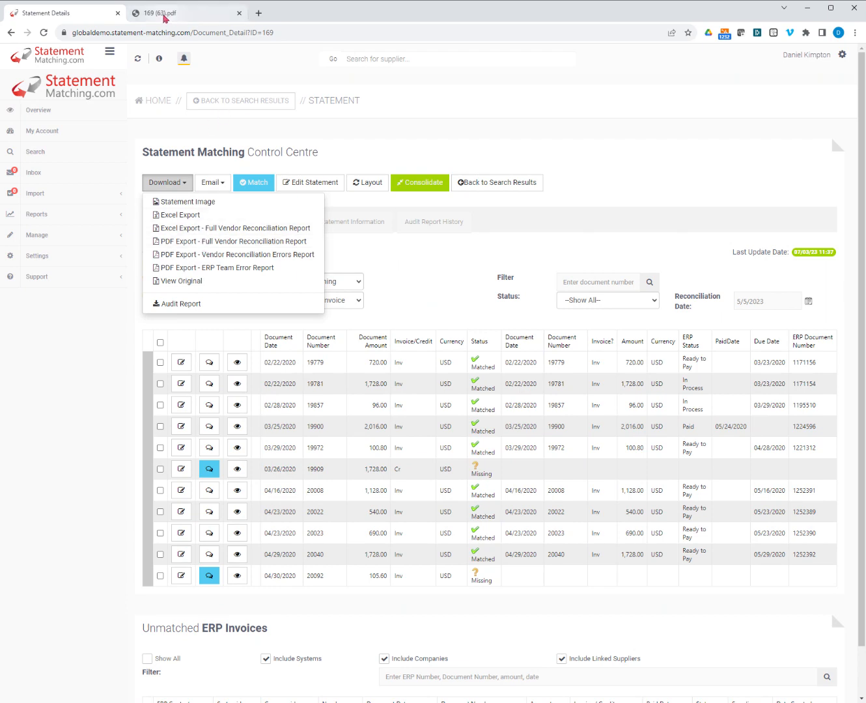
{"action": "left_click", "coordinate": [174, 12]}
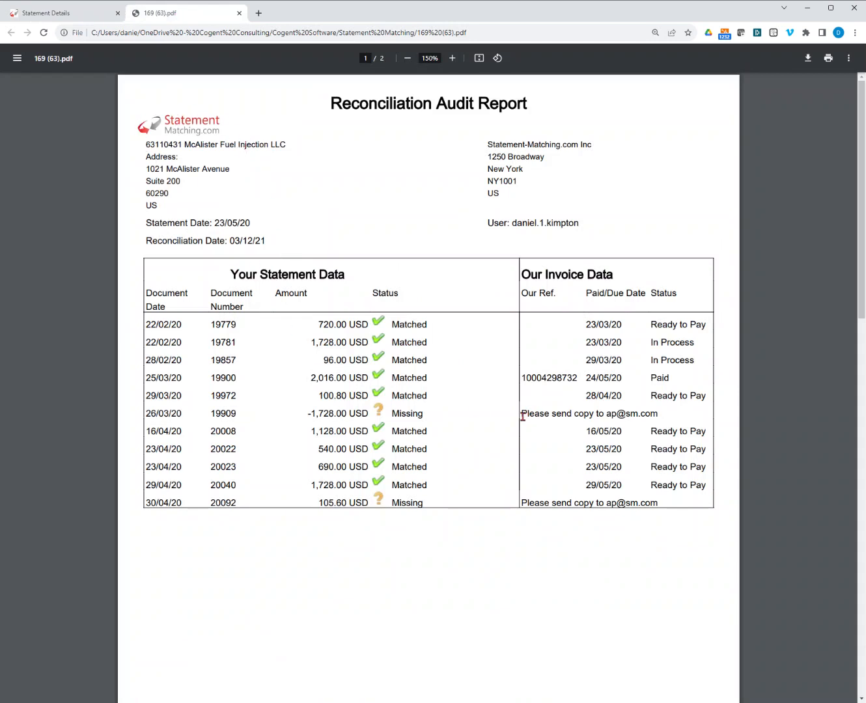
{"action": "left_click_drag", "start_coordinate": [522, 416], "coordinate": [658, 414]}
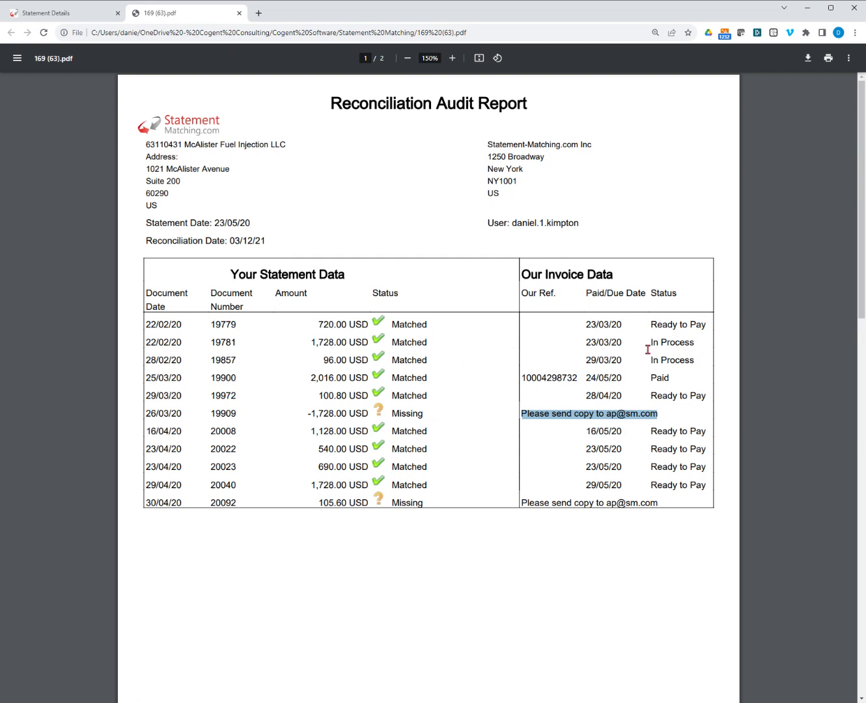
{"action": "left_click_drag", "start_coordinate": [651, 324], "coordinate": [730, 323]}
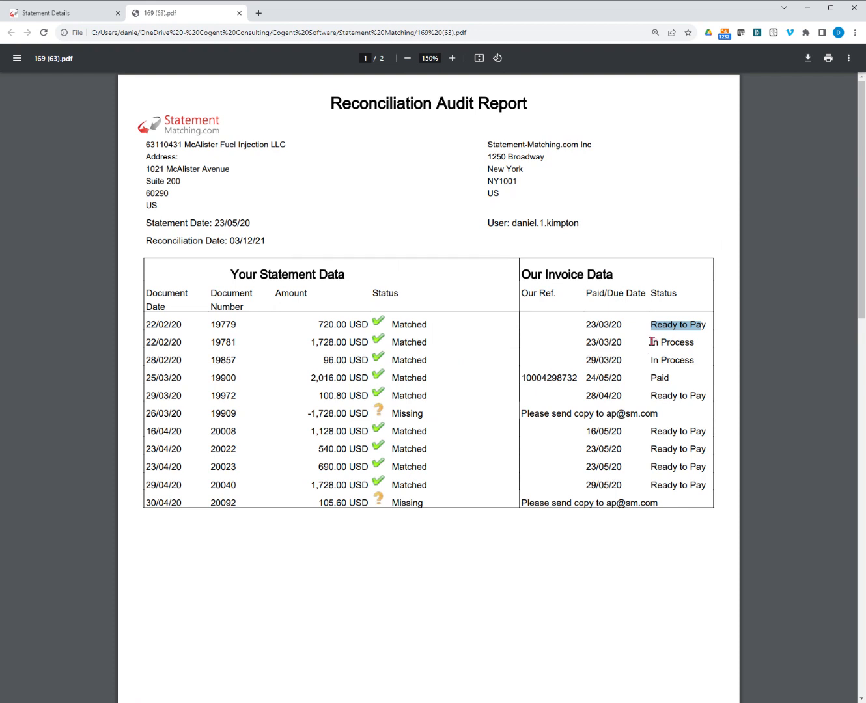
{"action": "left_click_drag", "start_coordinate": [651, 342], "coordinate": [694, 343]}
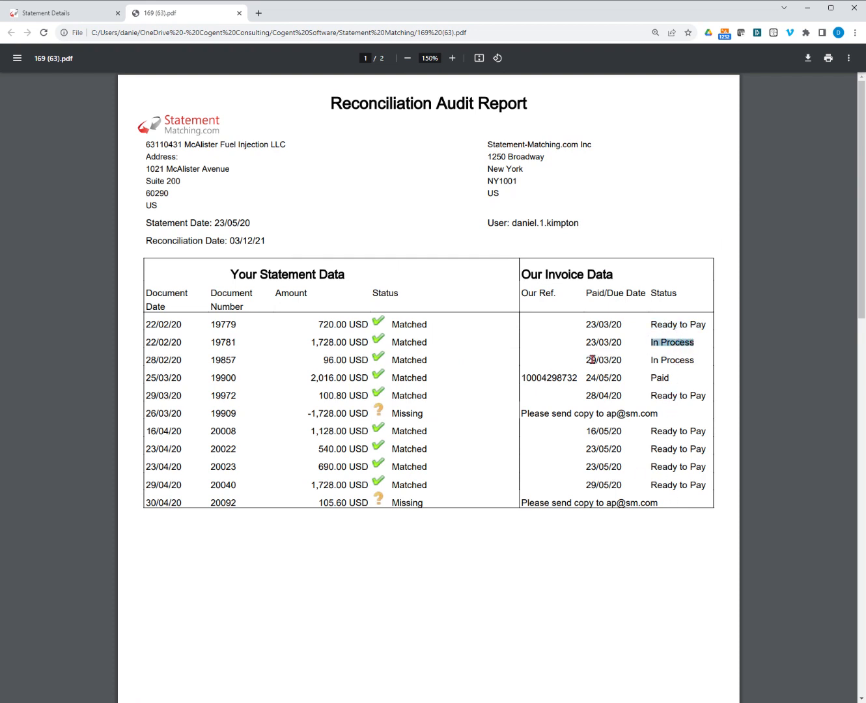
{"action": "left_click_drag", "start_coordinate": [585, 325], "coordinate": [626, 328]}
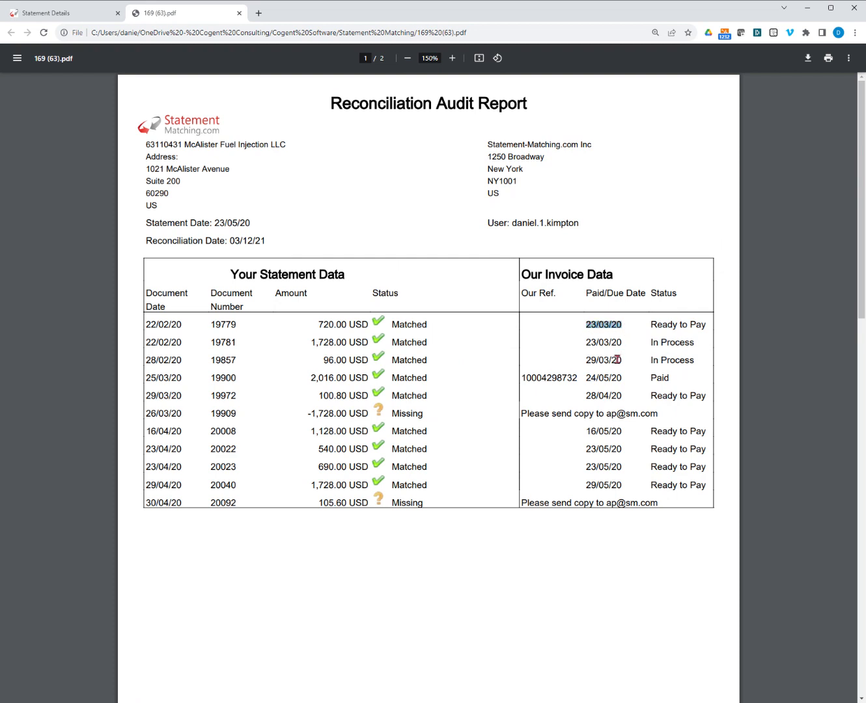
{"action": "left_click", "coordinate": [589, 379]}
{"action": "left_click_drag", "start_coordinate": [590, 379], "coordinate": [622, 379]}
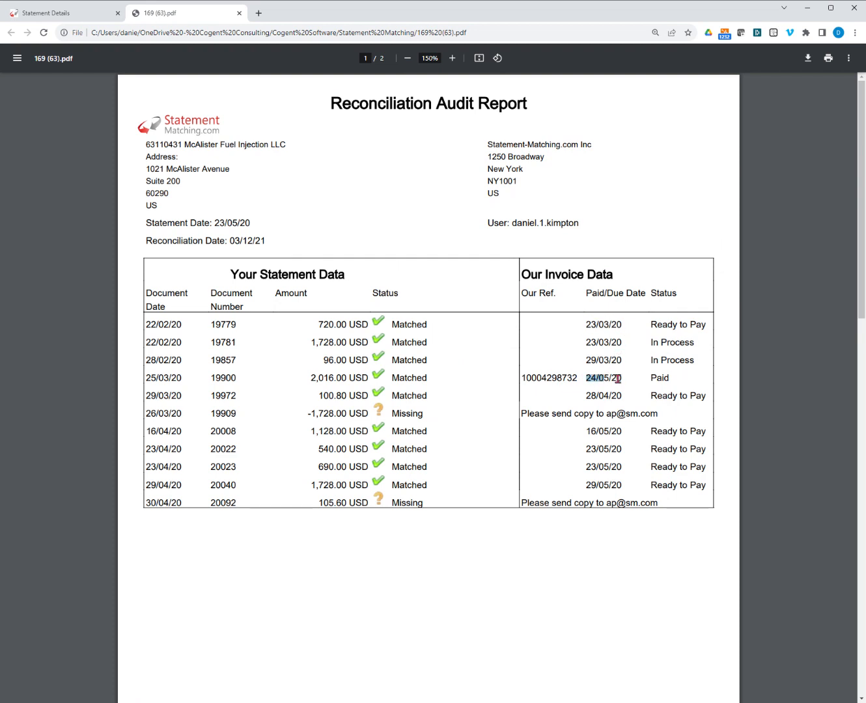
{"action": "left_click_drag", "start_coordinate": [537, 377], "coordinate": [584, 380]}
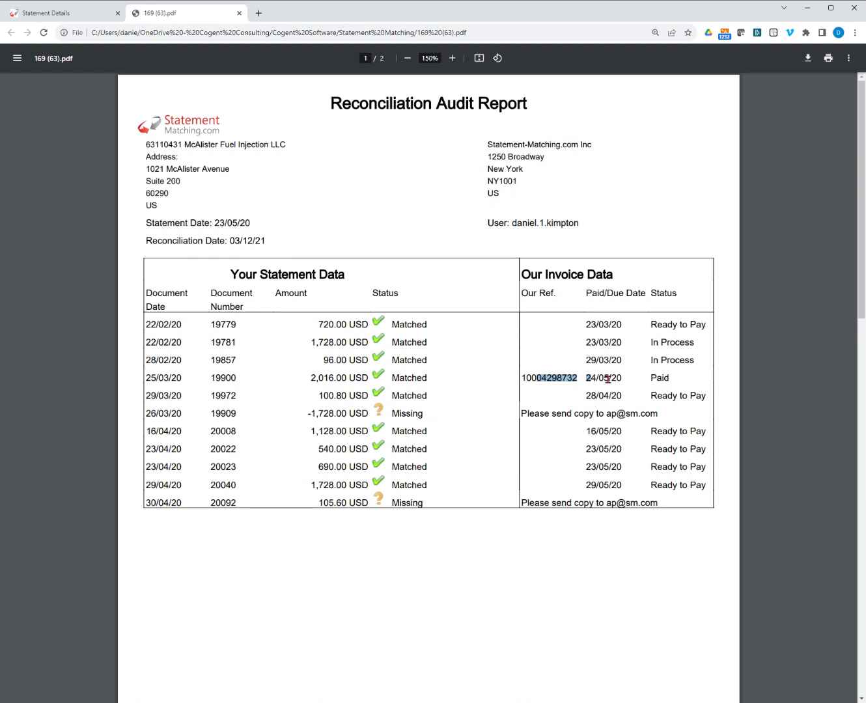
{"action": "left_click", "coordinate": [69, 19]}
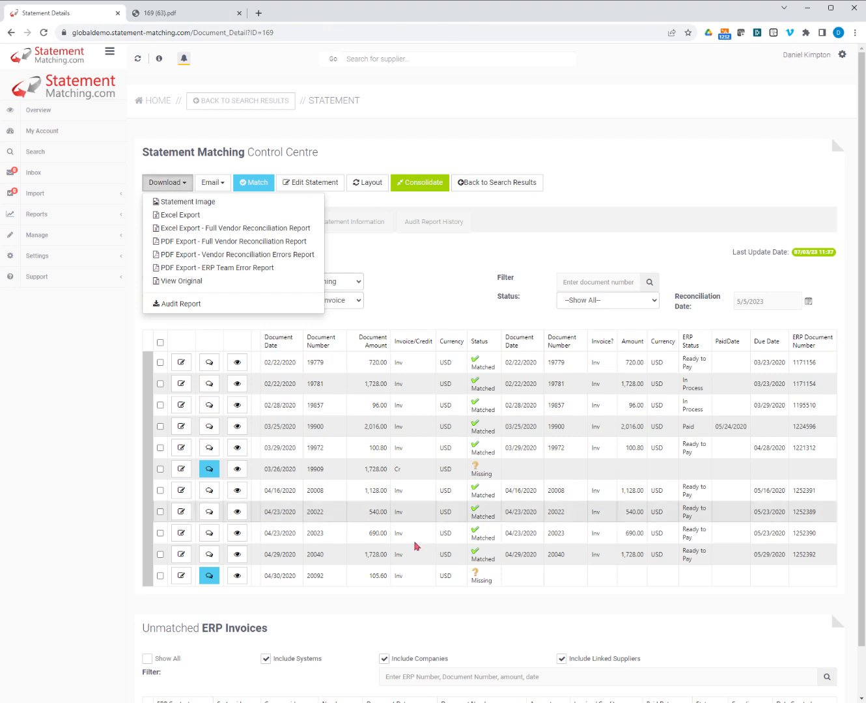
{"action": "left_click", "coordinate": [423, 284]}
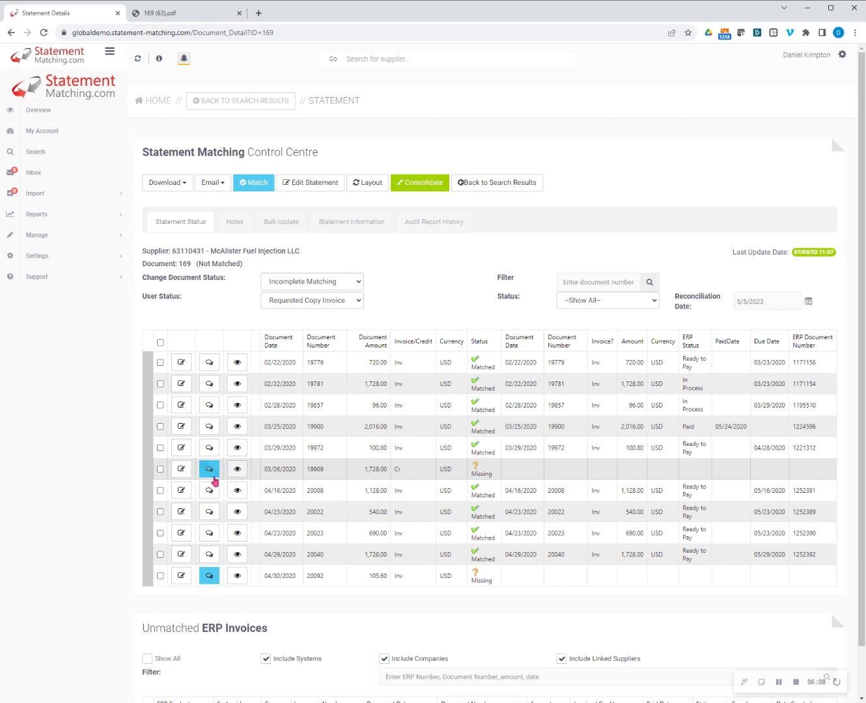
Review the line notes on the missing 03/26/2020 credit and the statement's User Status setting.
{"action": "left_click", "coordinate": [209, 472]}
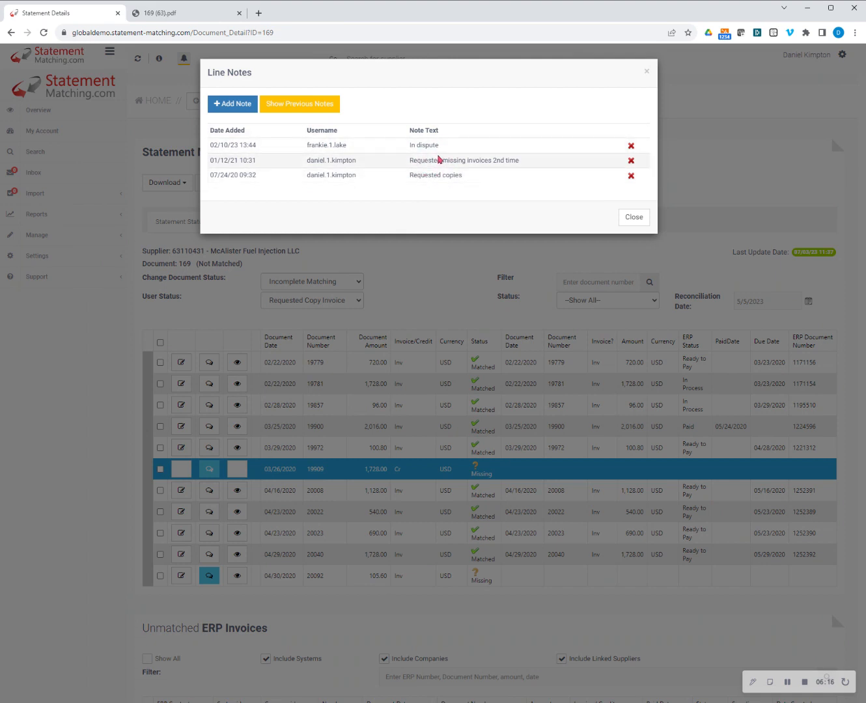
{"action": "left_click", "coordinate": [632, 216]}
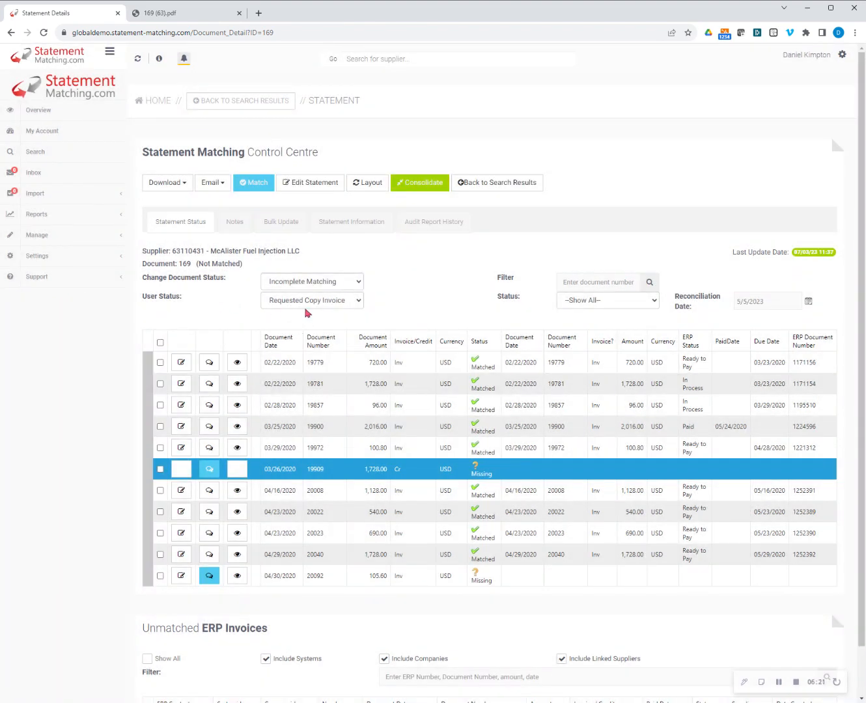
{"action": "left_click_drag", "start_coordinate": [142, 291], "coordinate": [181, 298]}
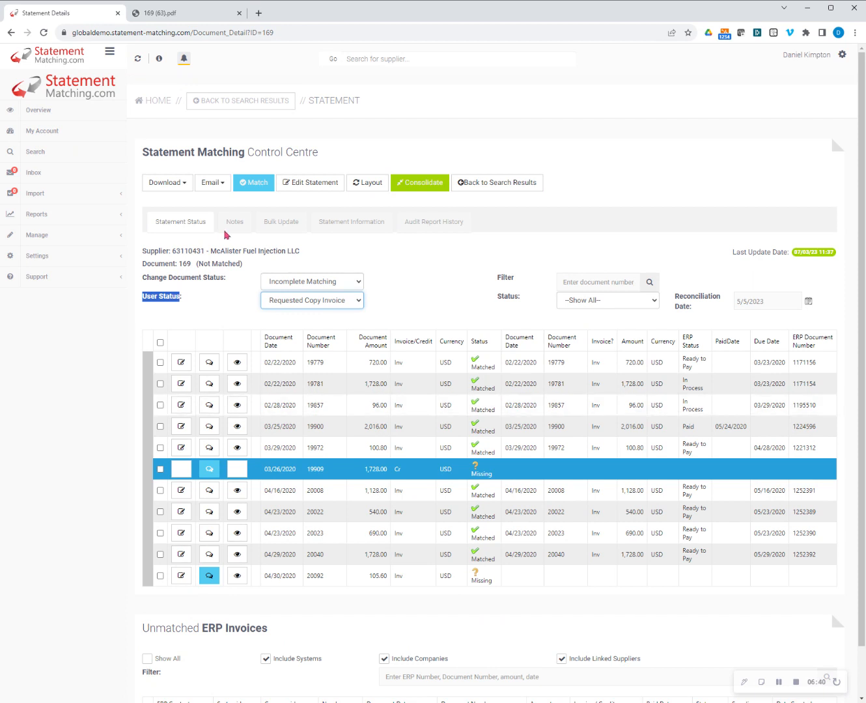
Search for statements whose only selected user status is Requested Copy Invoice.
{"action": "left_click", "coordinate": [45, 156]}
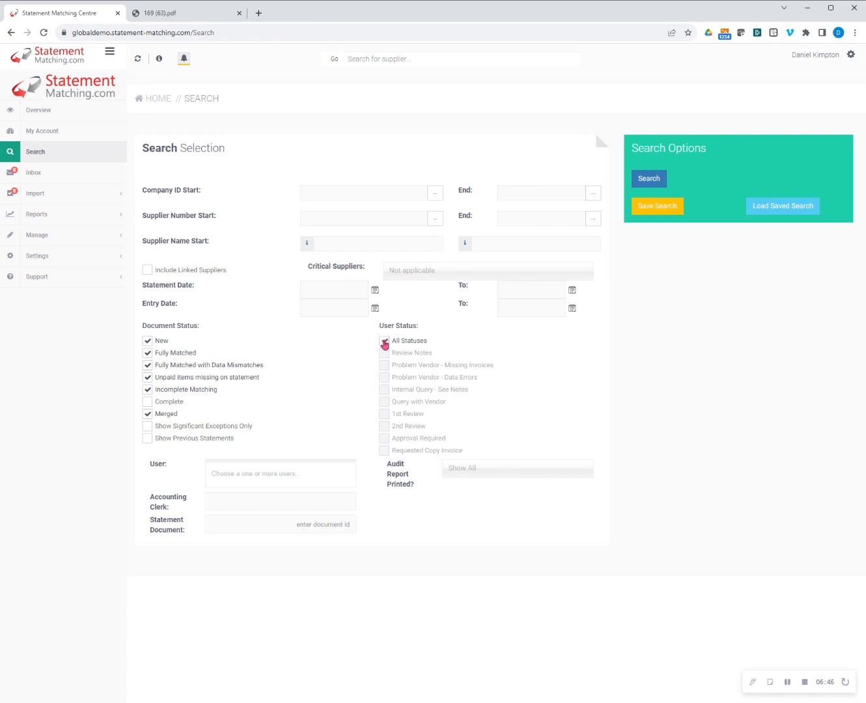
{"action": "left_click", "coordinate": [384, 342]}
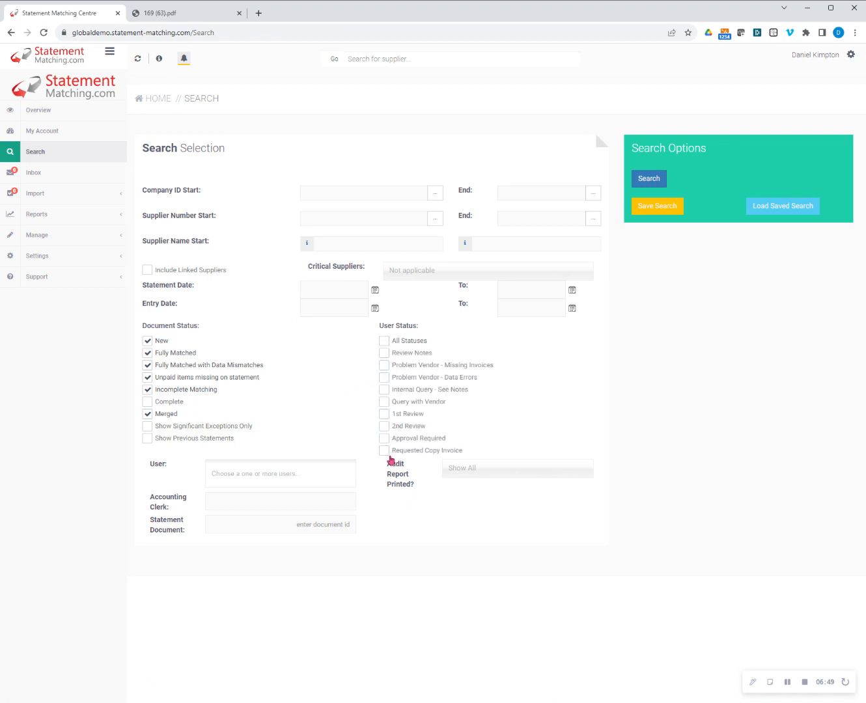
{"action": "left_click", "coordinate": [384, 451]}
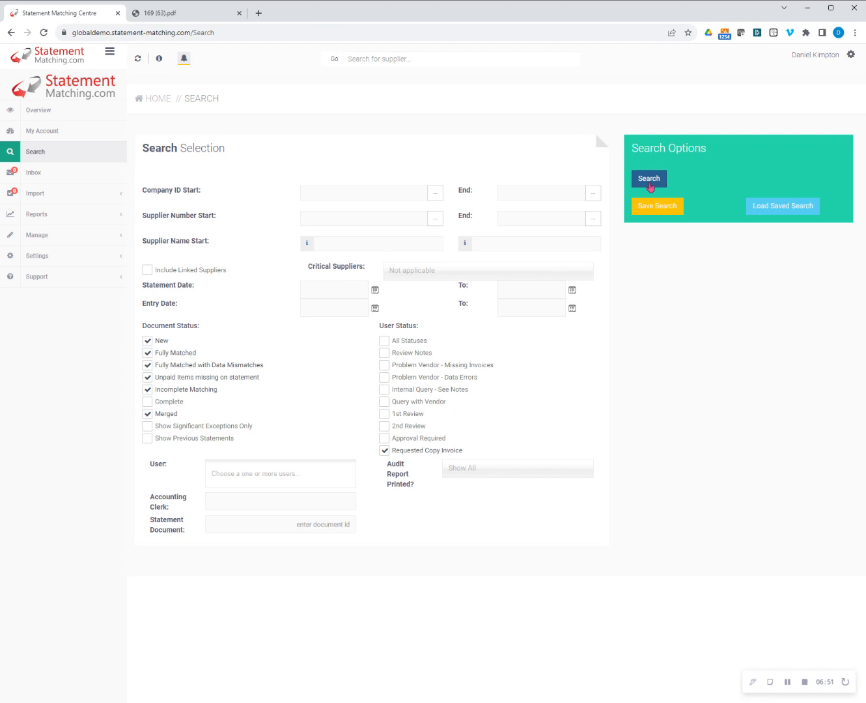
{"action": "left_click", "coordinate": [665, 184]}
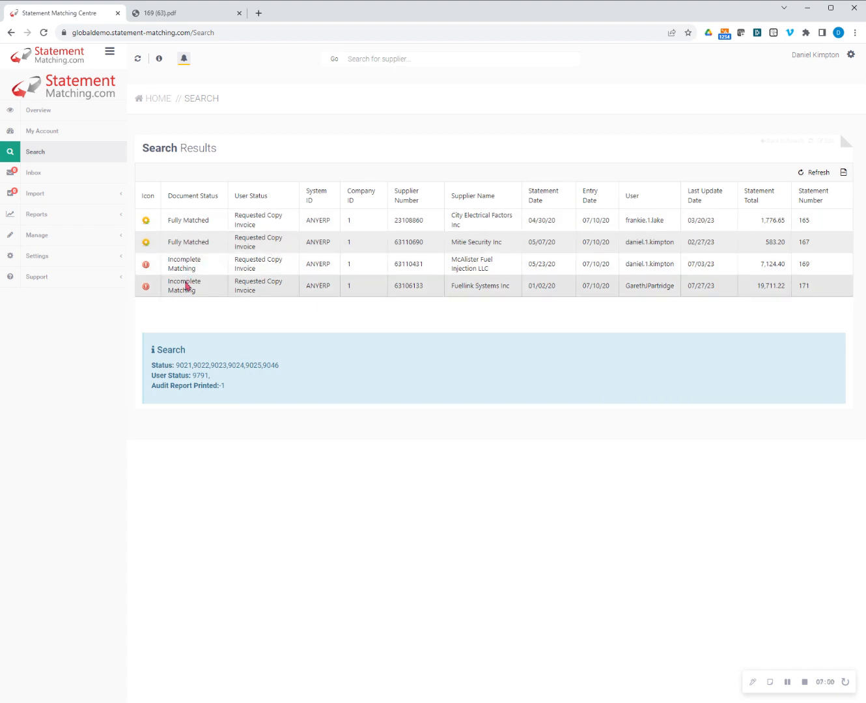
Run a new statement search across all user statuses, excluding the Fully Matched document status.
{"action": "left_click", "coordinate": [46, 157]}
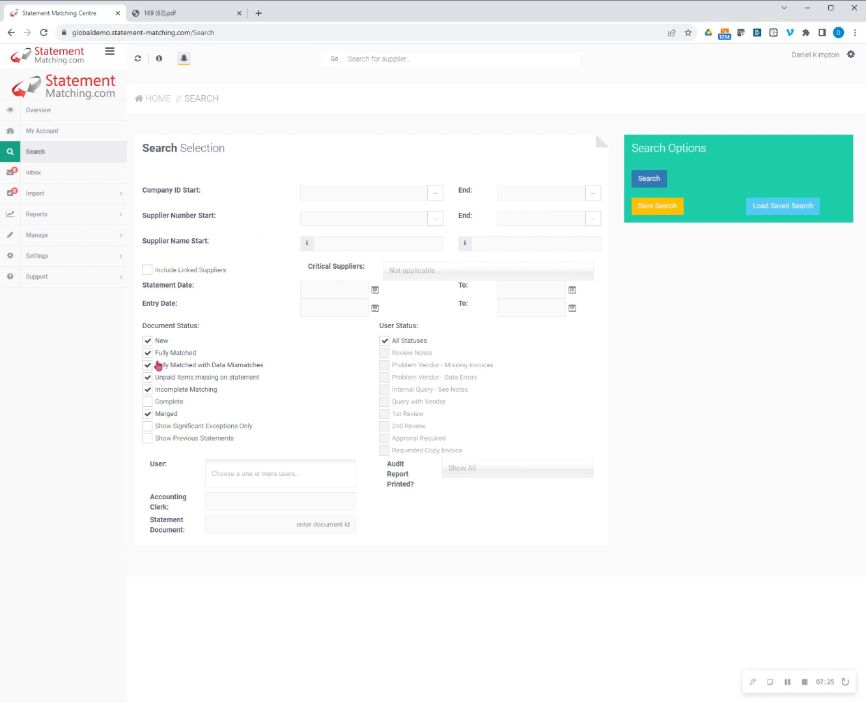
{"action": "left_click", "coordinate": [149, 353]}
{"action": "left_click", "coordinate": [642, 183]}
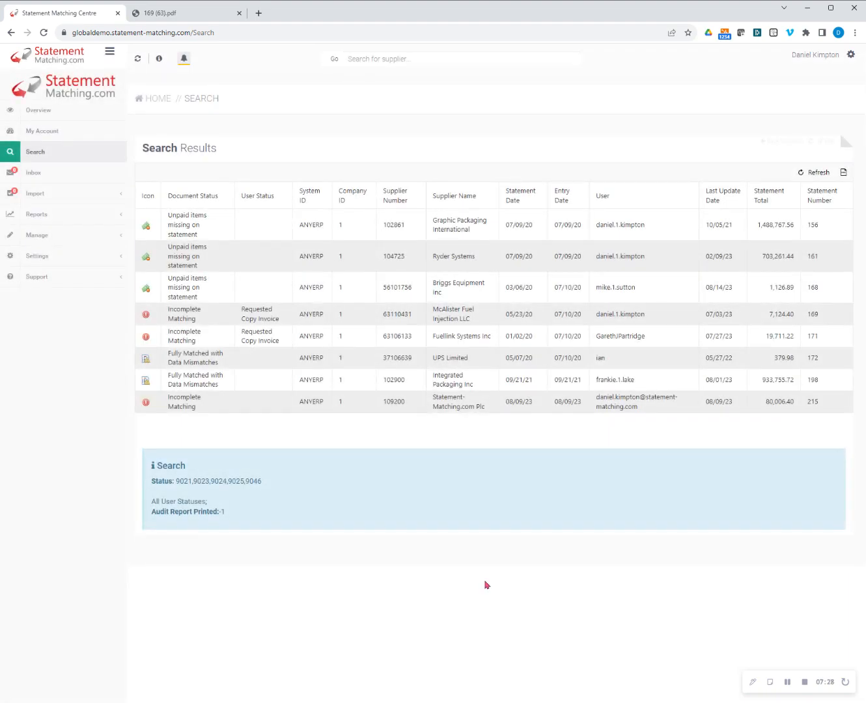
Open the Integrated Packaging Inc statement with data mismatches and filter its lines by All Errors.
{"action": "left_click", "coordinate": [203, 387]}
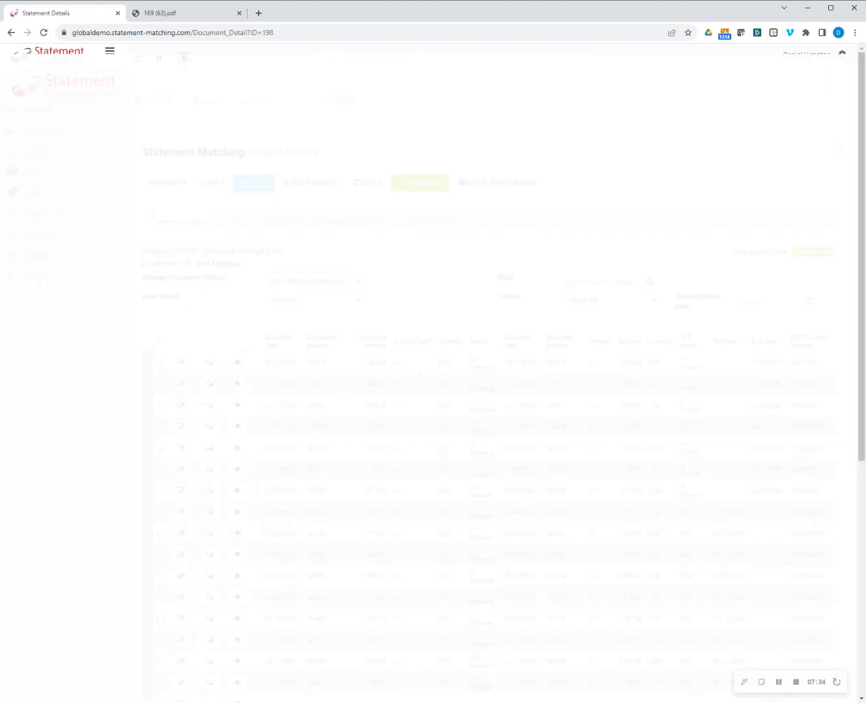
{"action": "mouse_move", "coordinate": [859, 387]}
{"action": "left_mouse_down"}
{"action": "mouse_move", "coordinate": [856, 561]}
{"action": "mouse_move", "coordinate": [854, 372]}
{"action": "left_mouse_up"}
{"action": "left_click", "coordinate": [617, 302]}
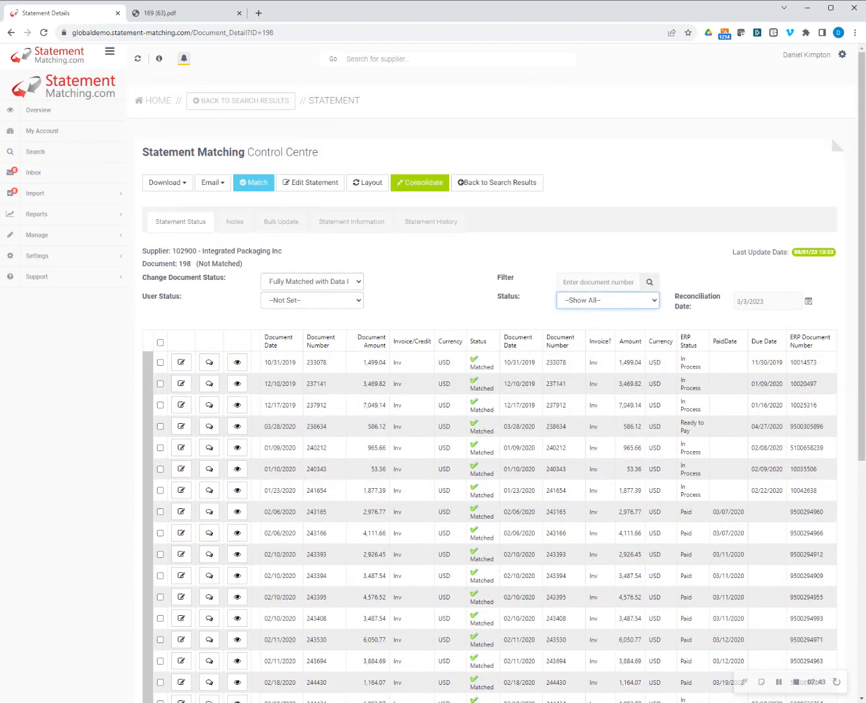
{"action": "left_click", "coordinate": [600, 320]}
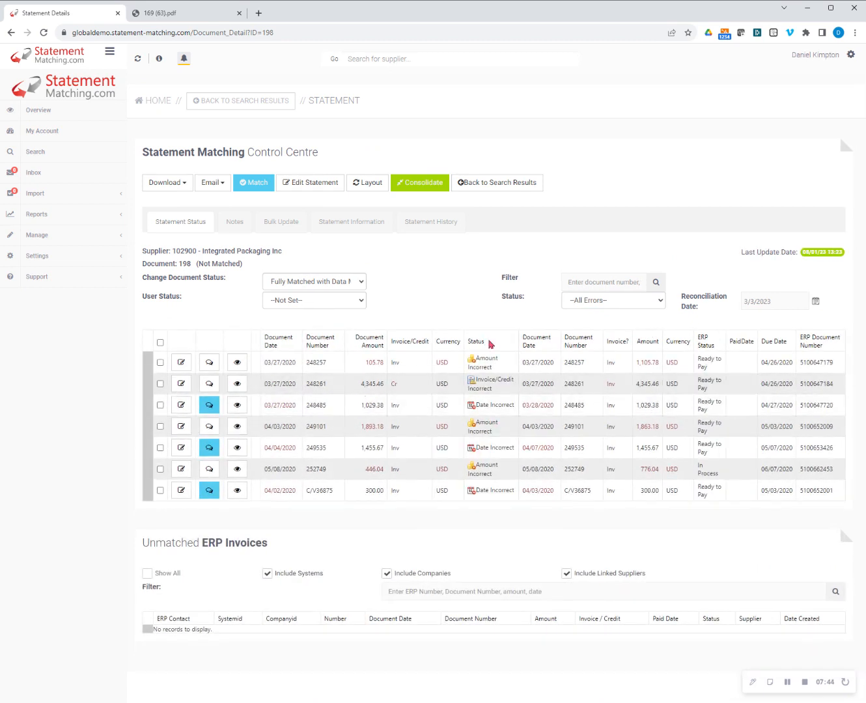